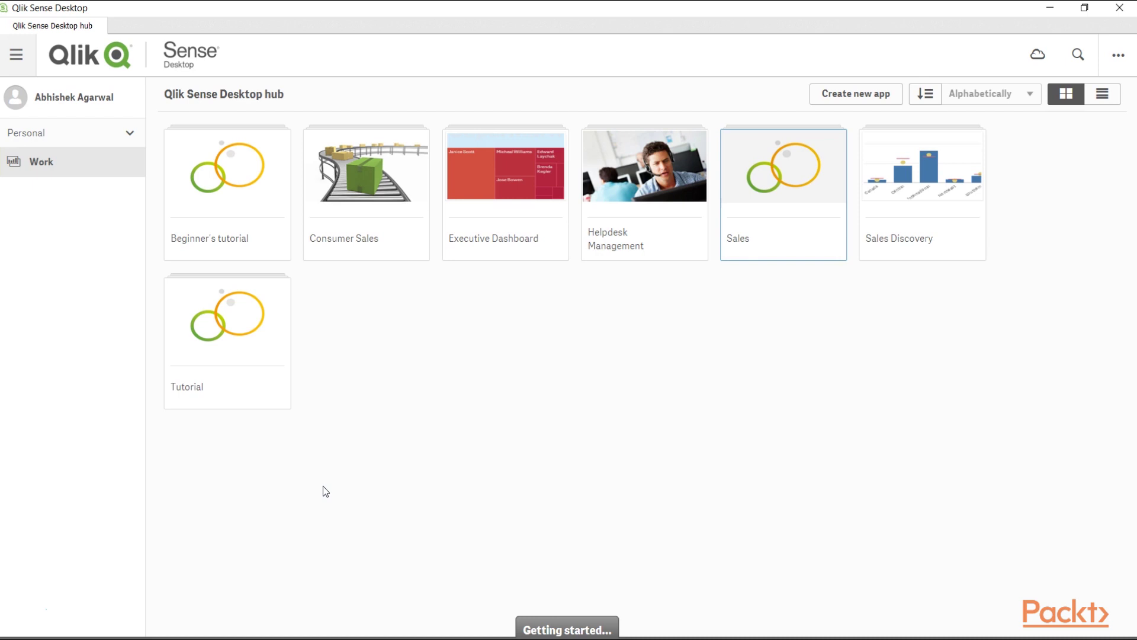
Step: Create a new empty app named 'Test' and open it
click(855, 100)
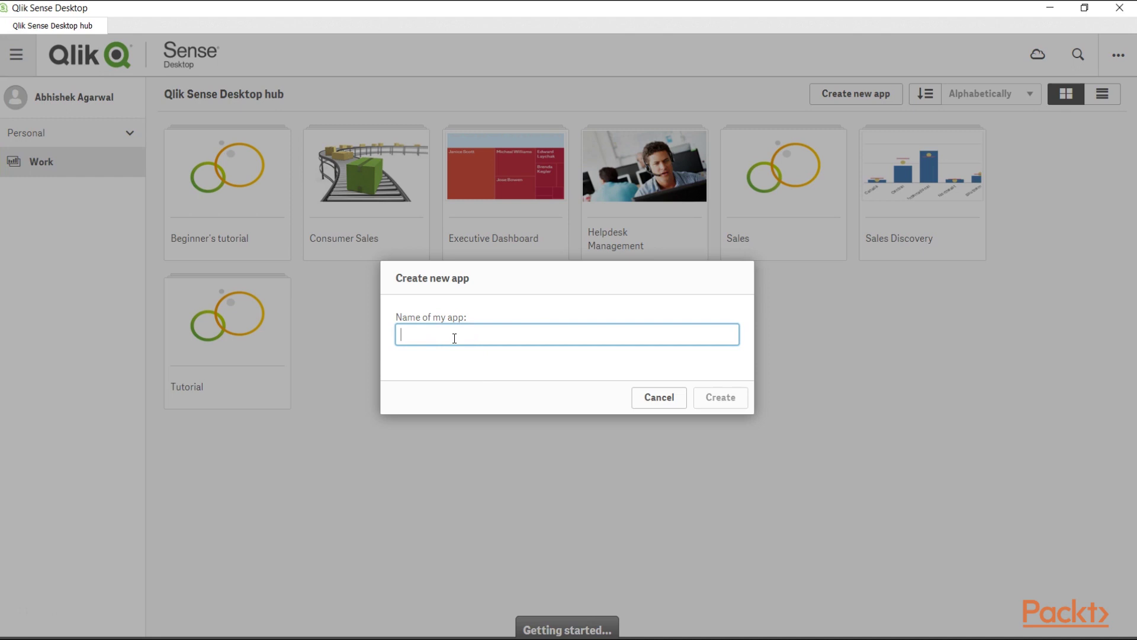
text(Test)
click(719, 397)
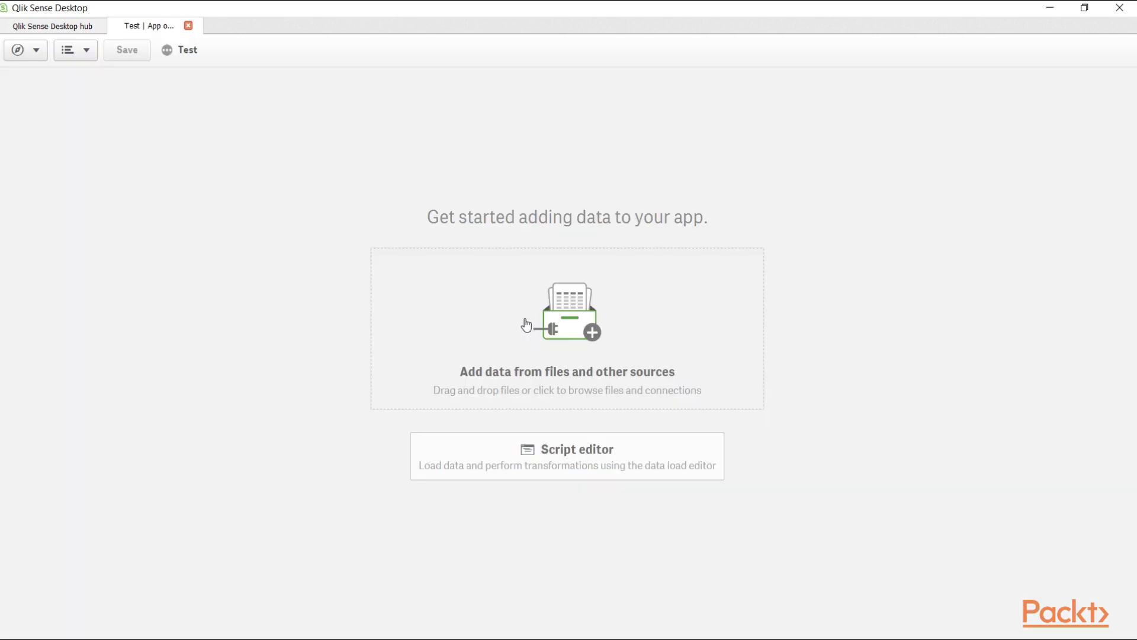
Step: Point out the Add data and Script editor options on the empty Test app's page
click(559, 377)
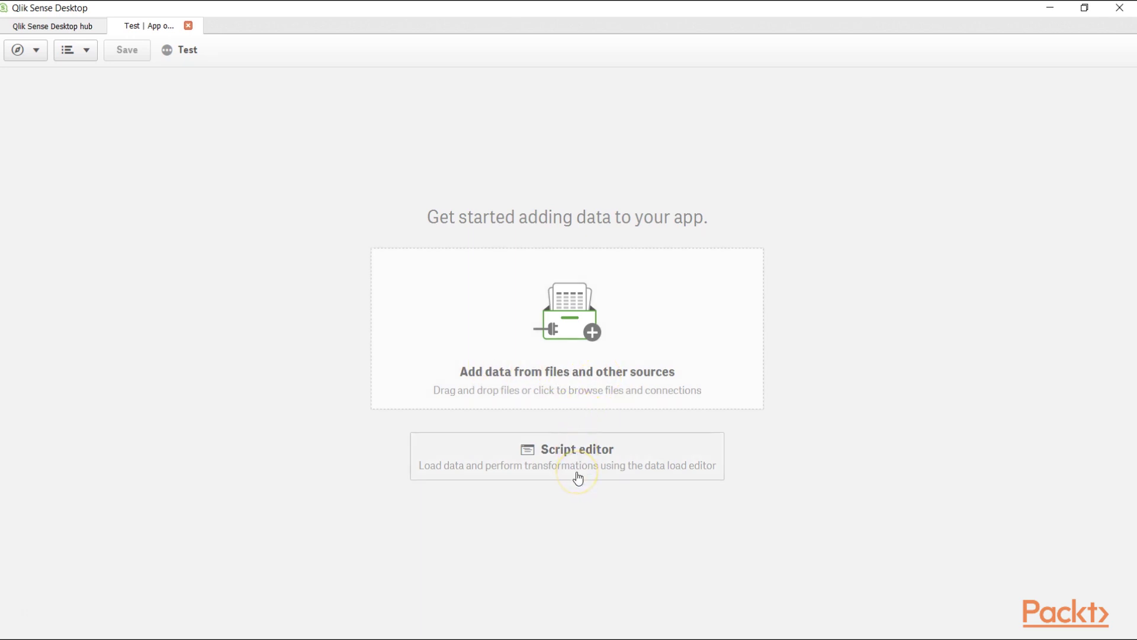
click(549, 405)
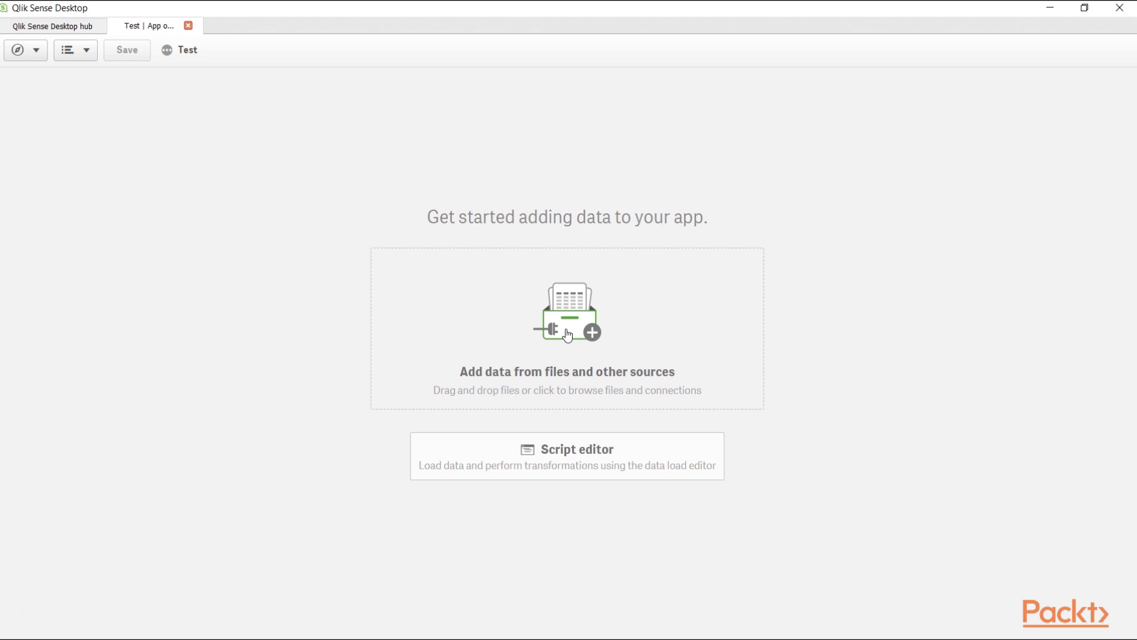
Step: Show the Test app's information and edit its details, keeping title 'Test' and an empty description
click(185, 53)
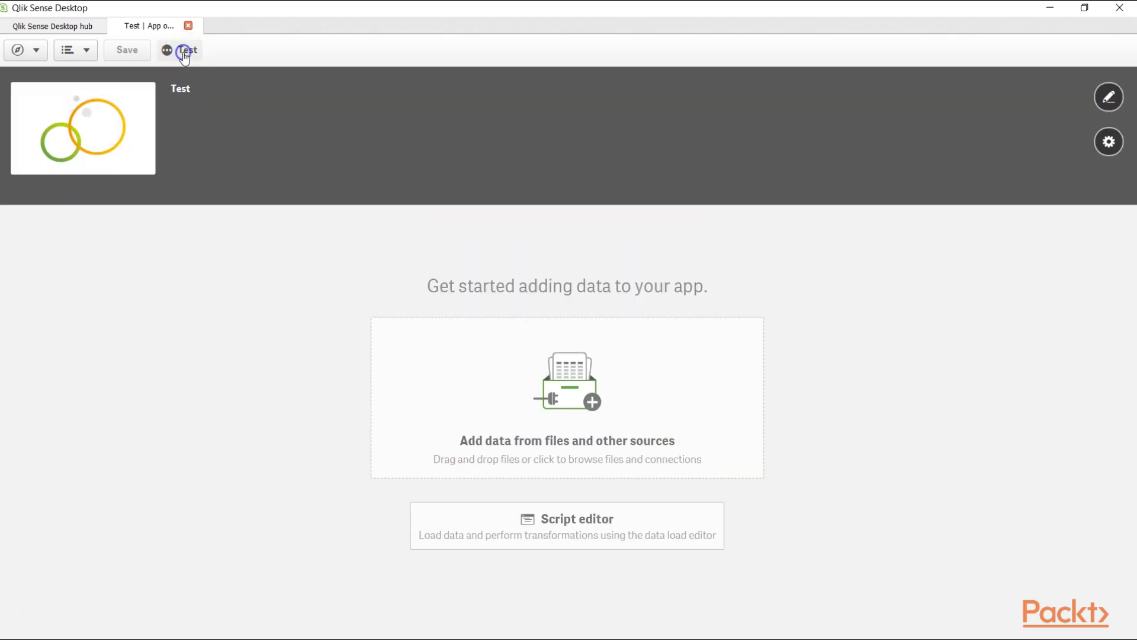
click(189, 105)
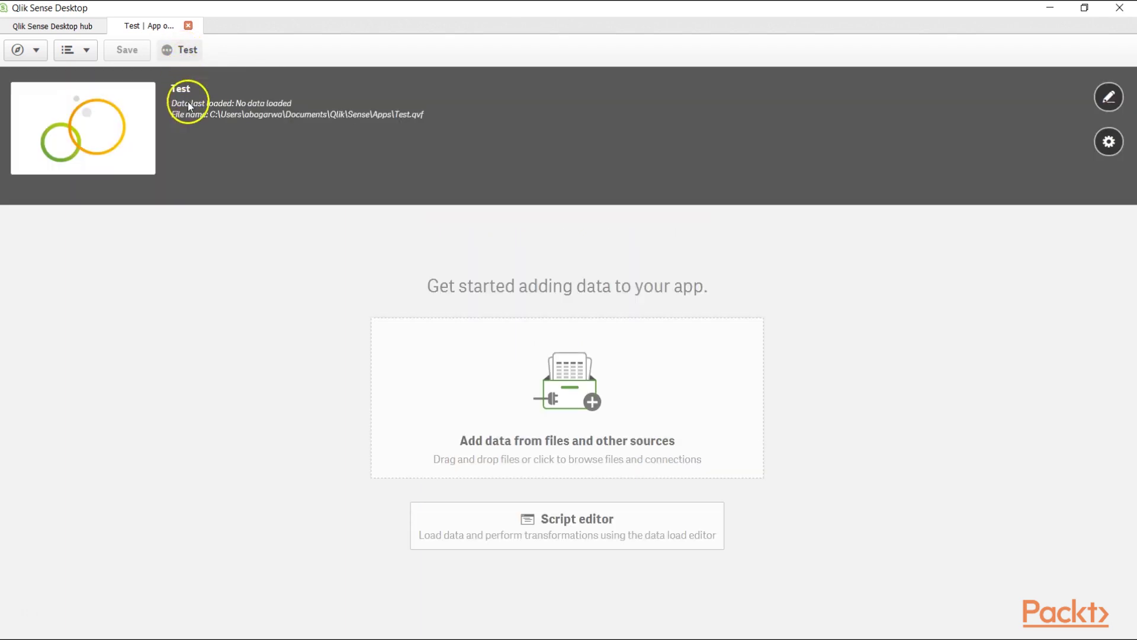
click(1109, 97)
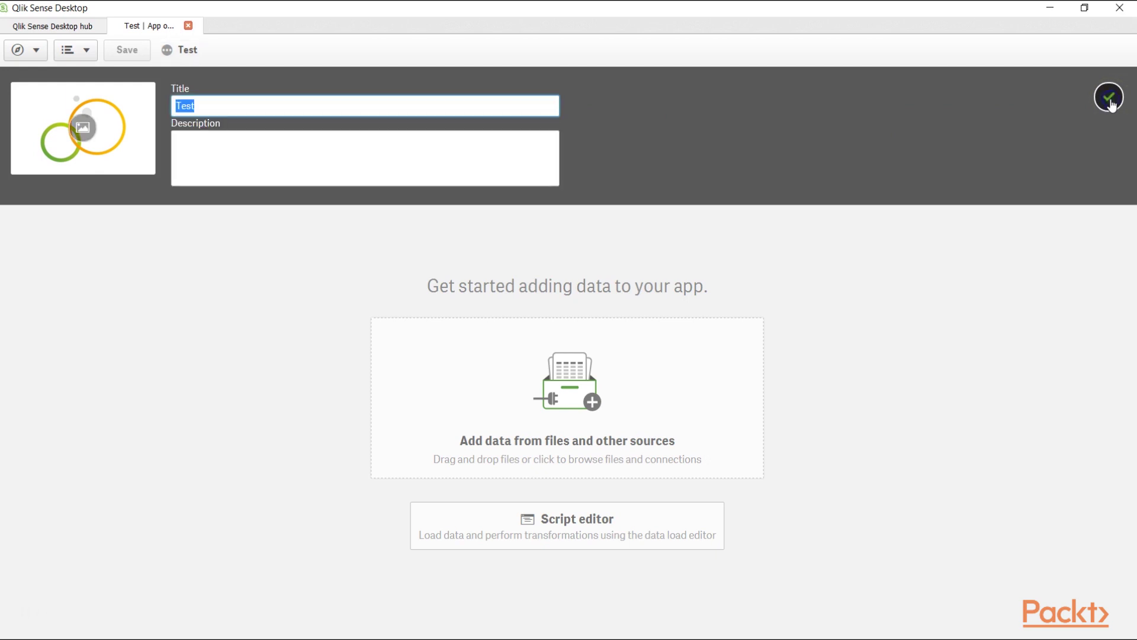
click(237, 107)
drag(229, 109, 171, 108)
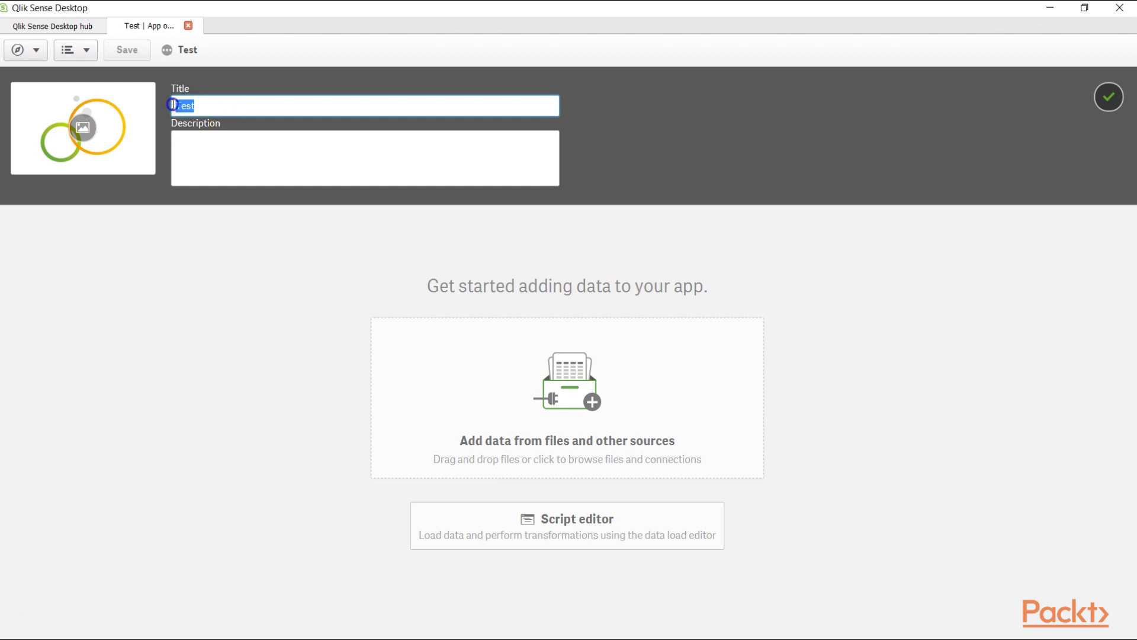
click(191, 136)
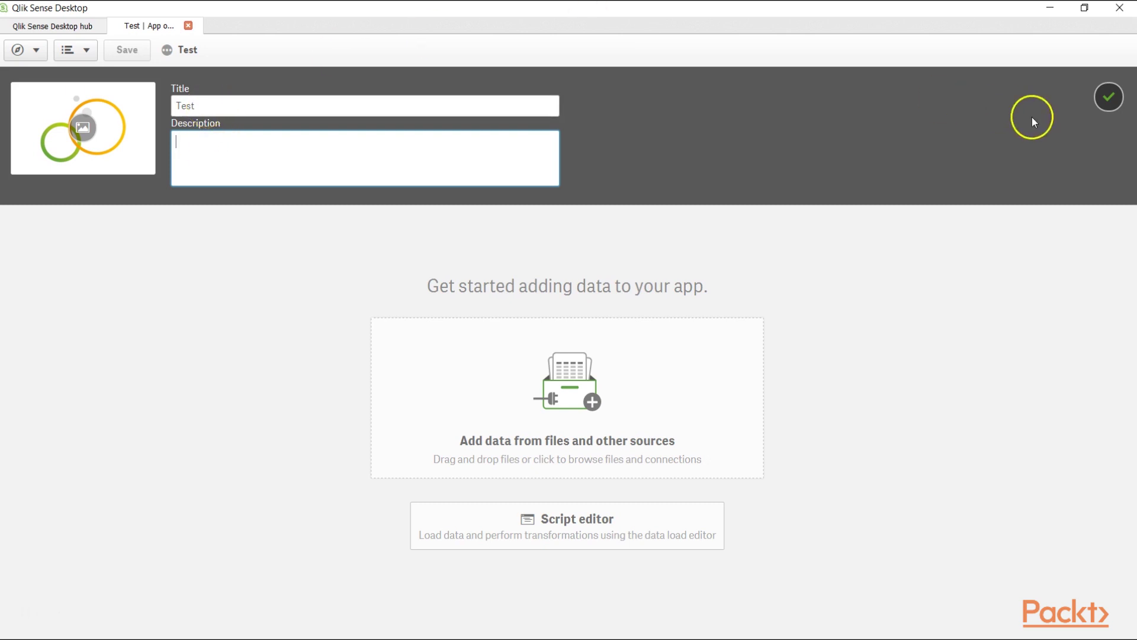
click(1109, 102)
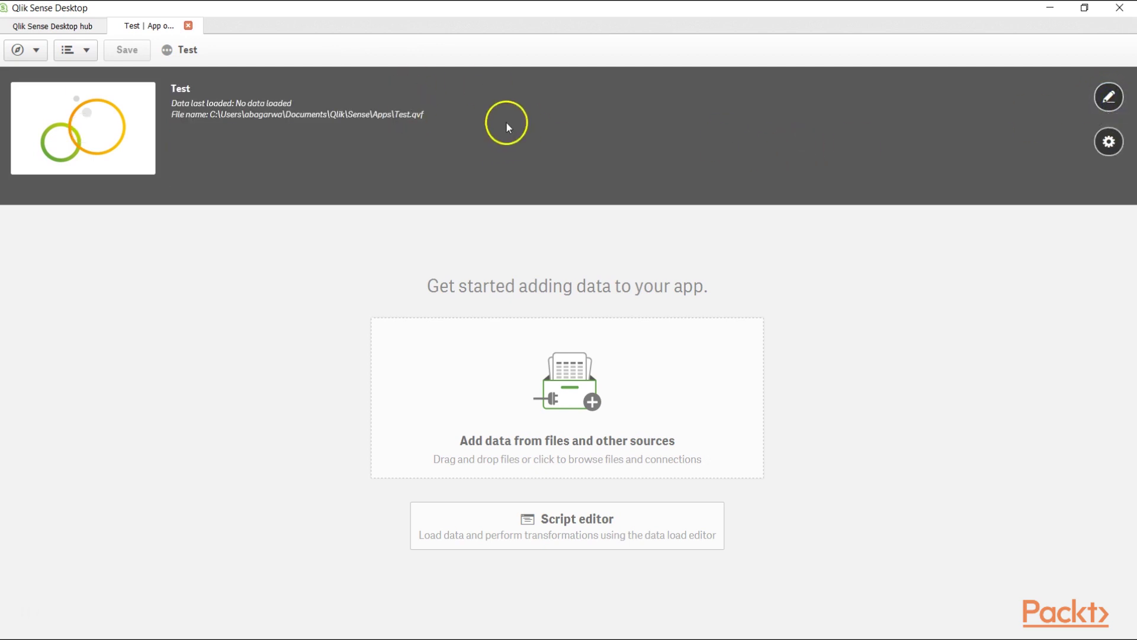
Step: Review the Right-to-left toggle under Appearance in App options, leaving it off with the Sense Classic theme
click(1116, 153)
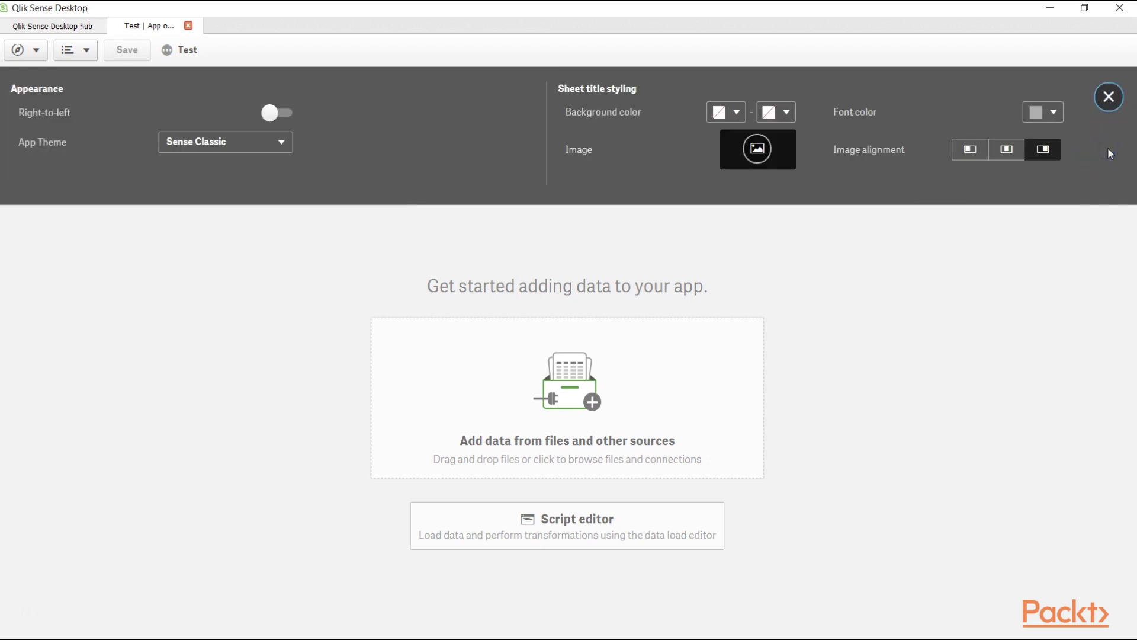
click(519, 171)
click(287, 117)
click(287, 118)
click(274, 121)
click(250, 143)
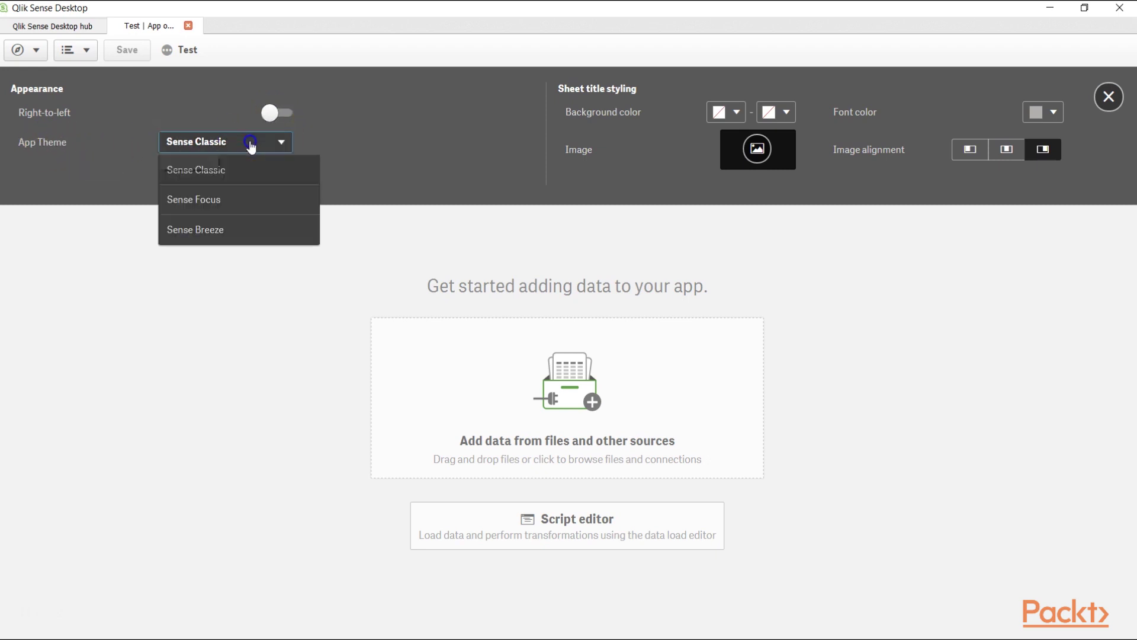
click(184, 148)
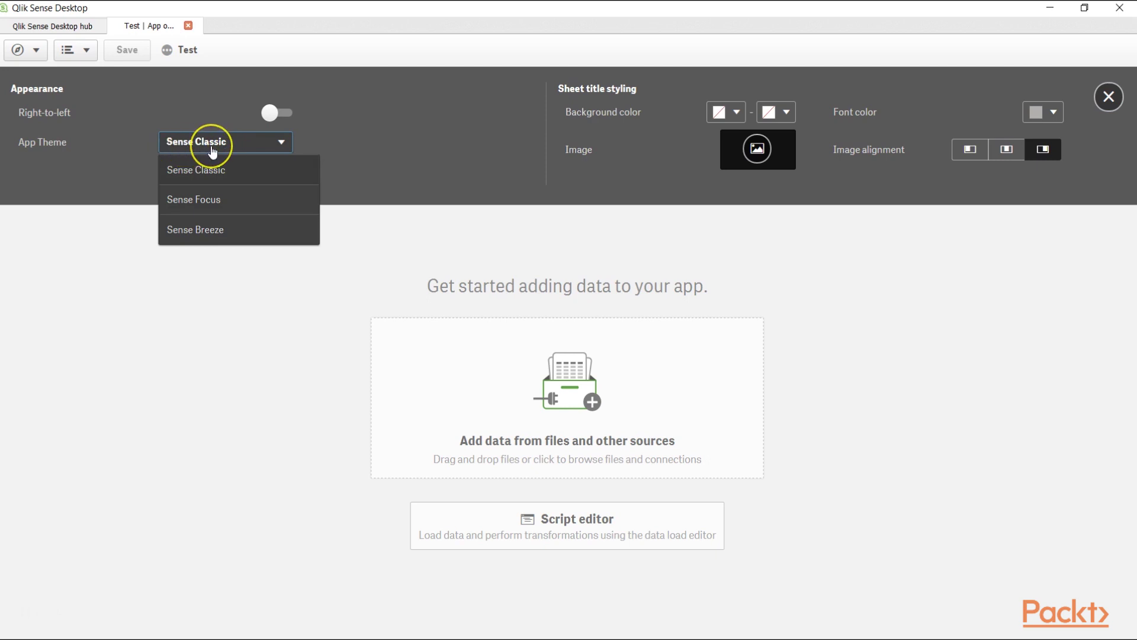
click(213, 156)
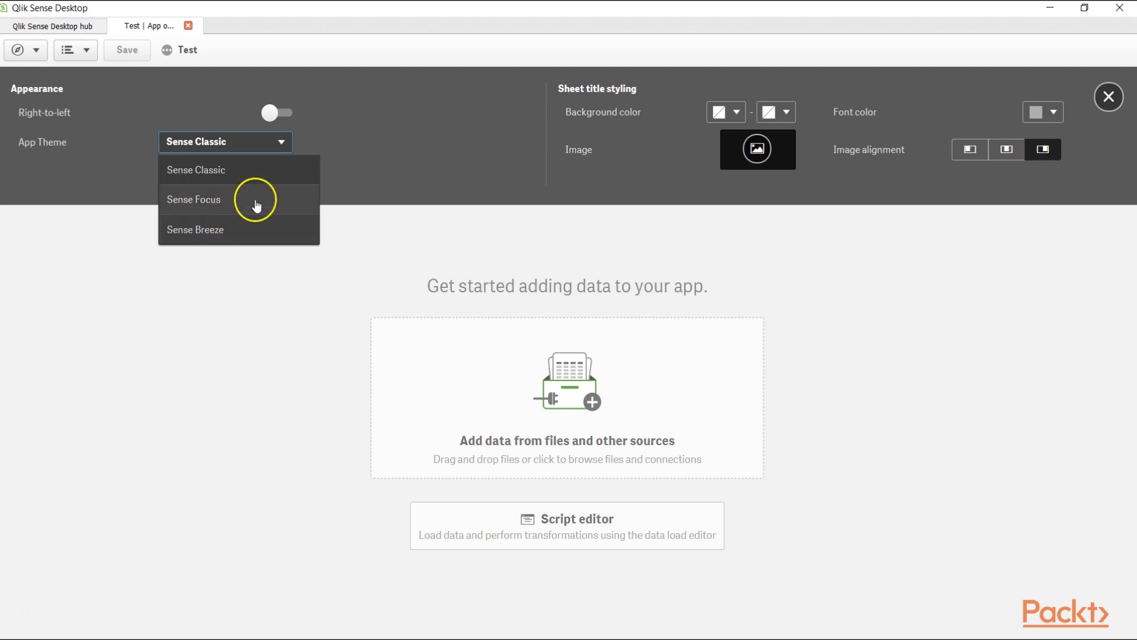
click(421, 172)
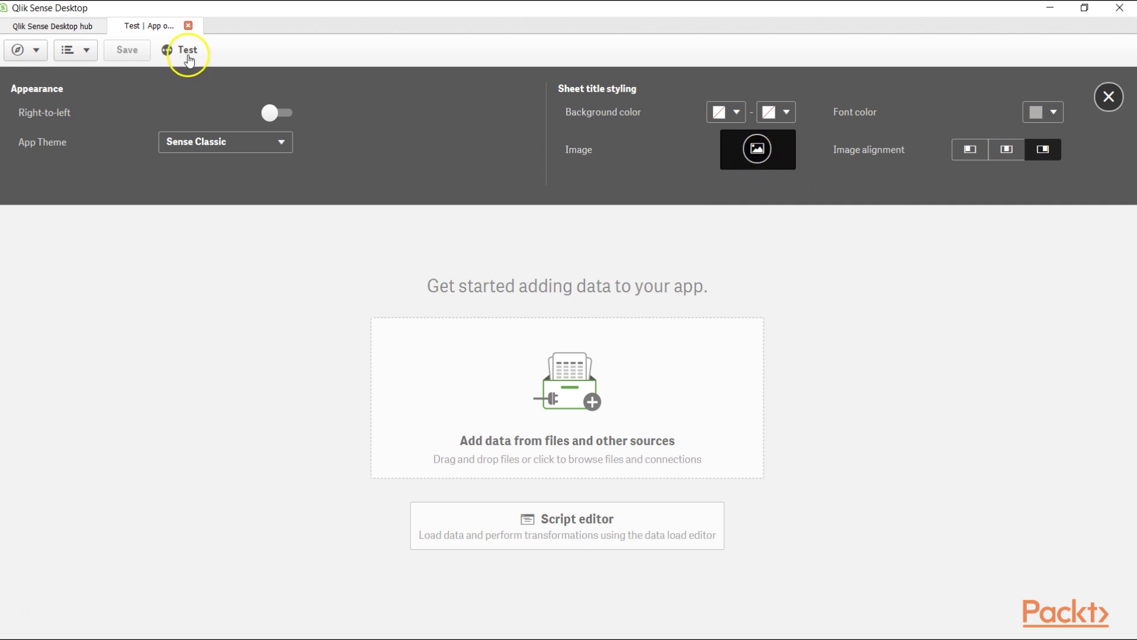
click(1111, 99)
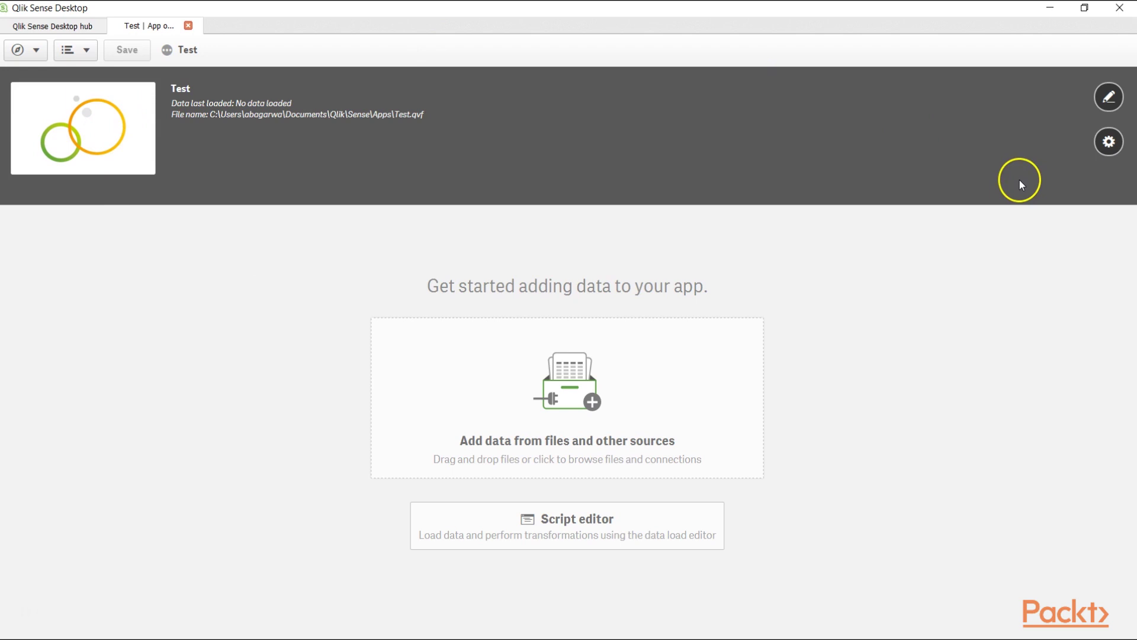
click(1109, 142)
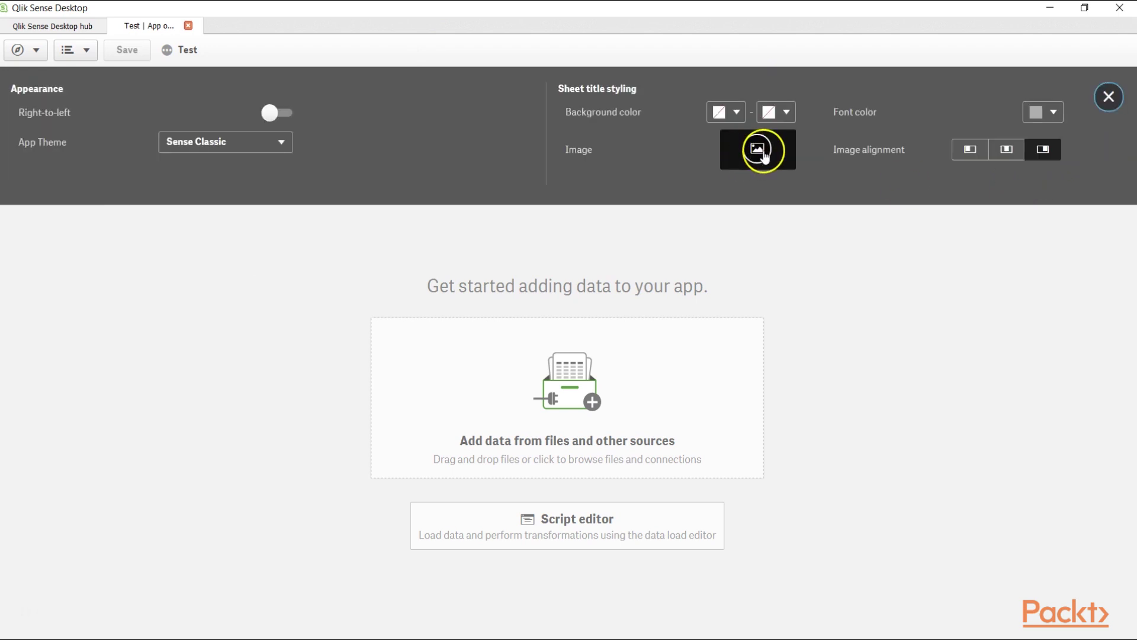
click(763, 152)
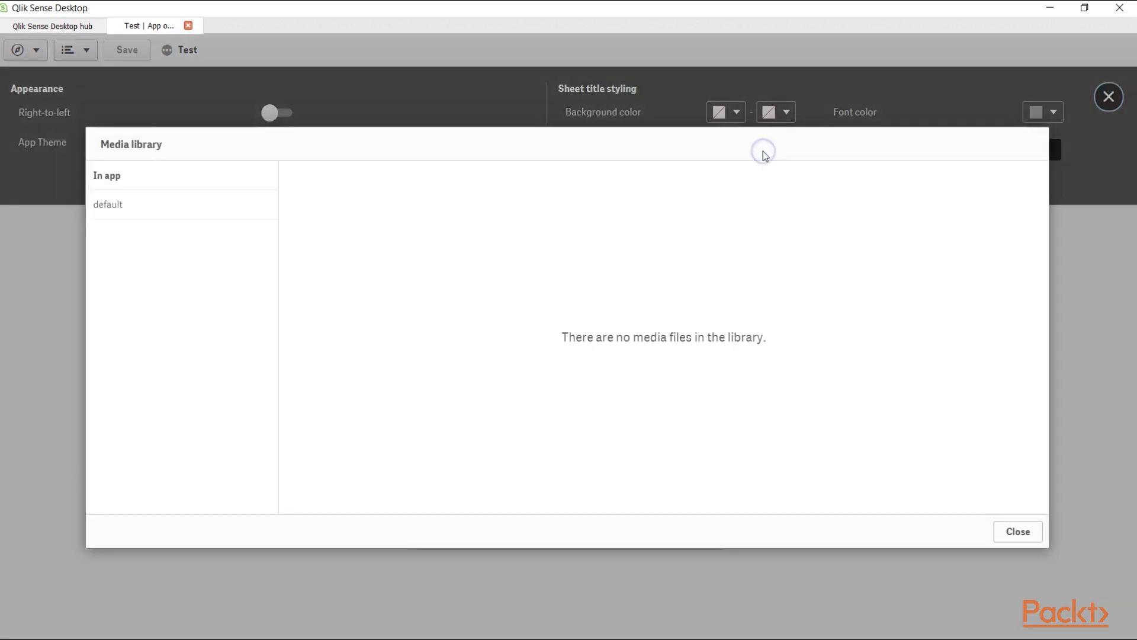
click(115, 183)
click(142, 200)
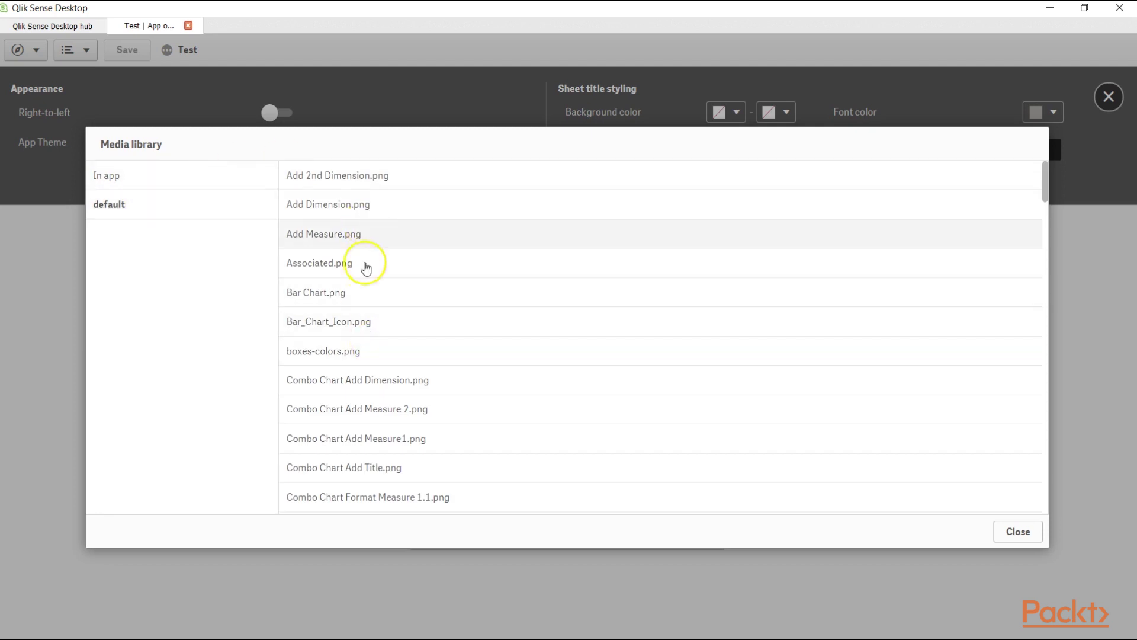
scroll(361, 363, down, 5)
scroll(361, 363, down, 10)
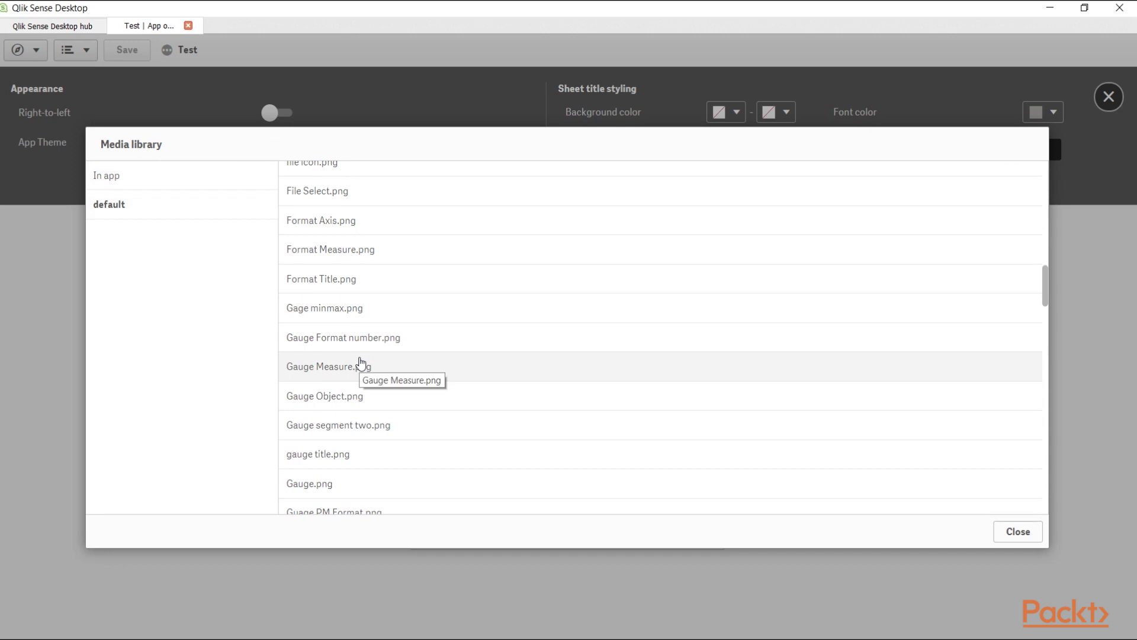
scroll(361, 362, down, 5)
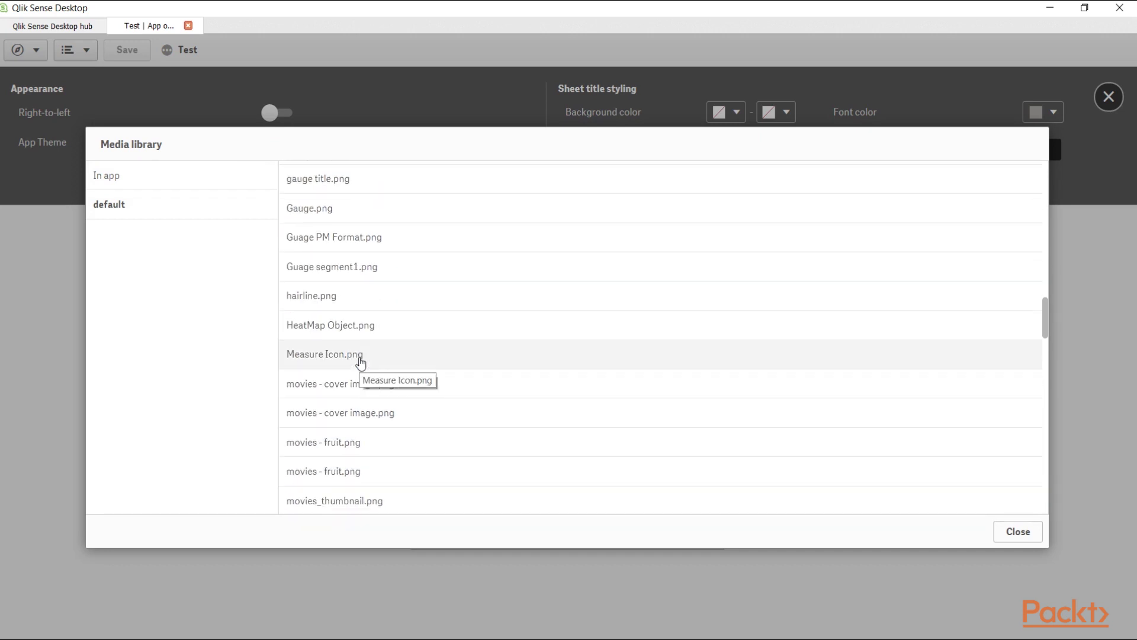
click(1019, 530)
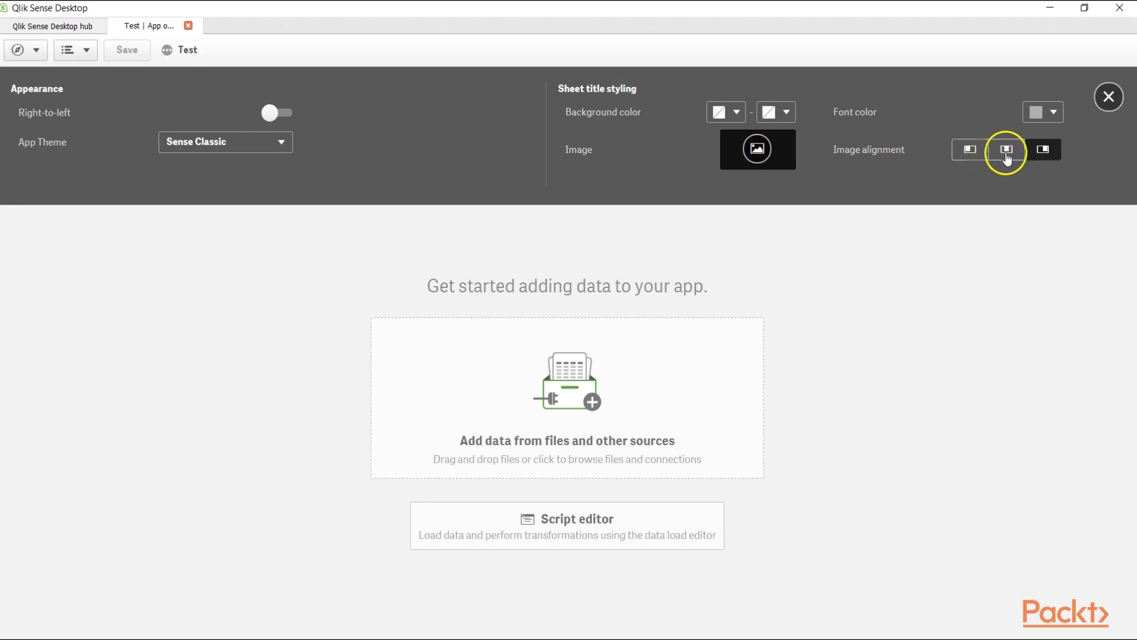
Step: Keep the sheet title image right-aligned and close App options to return to the app details
click(1044, 154)
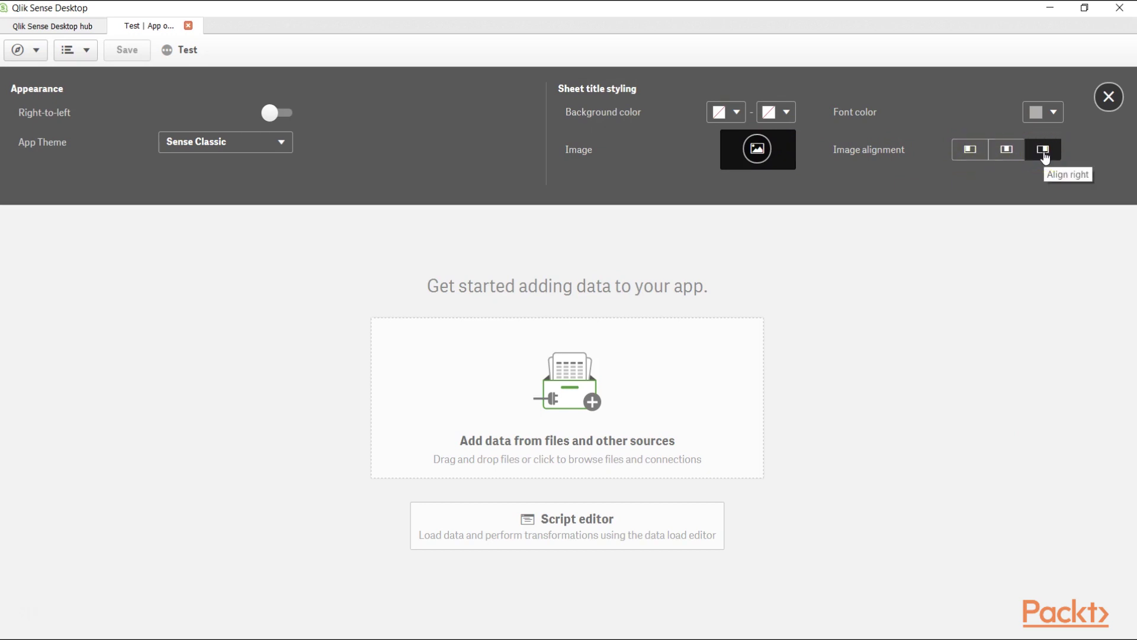
click(1103, 102)
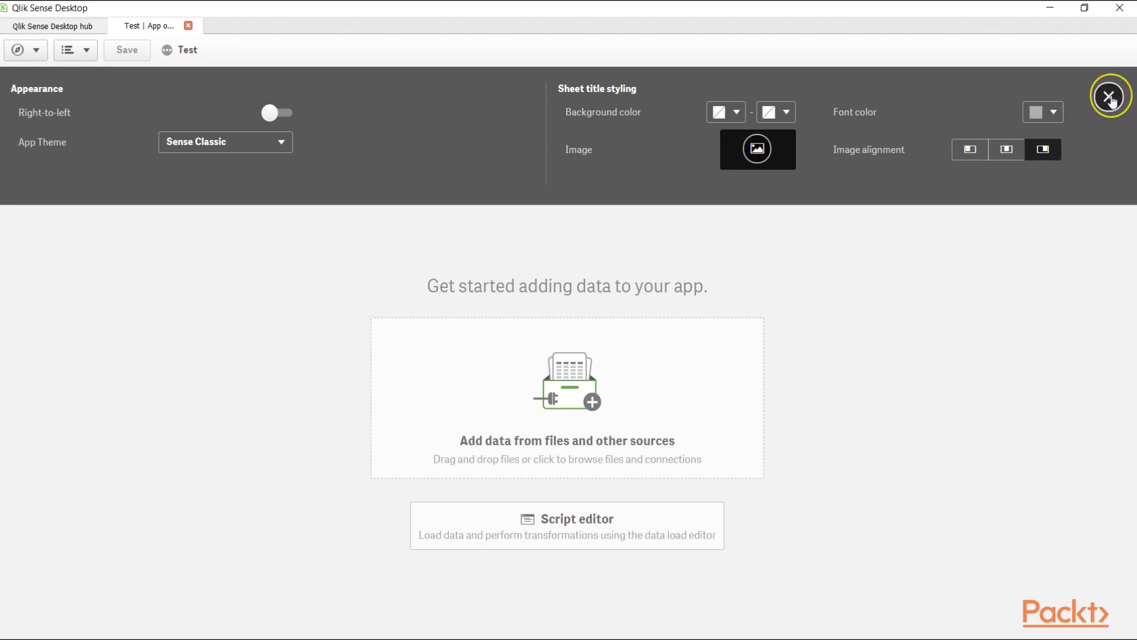
click(709, 175)
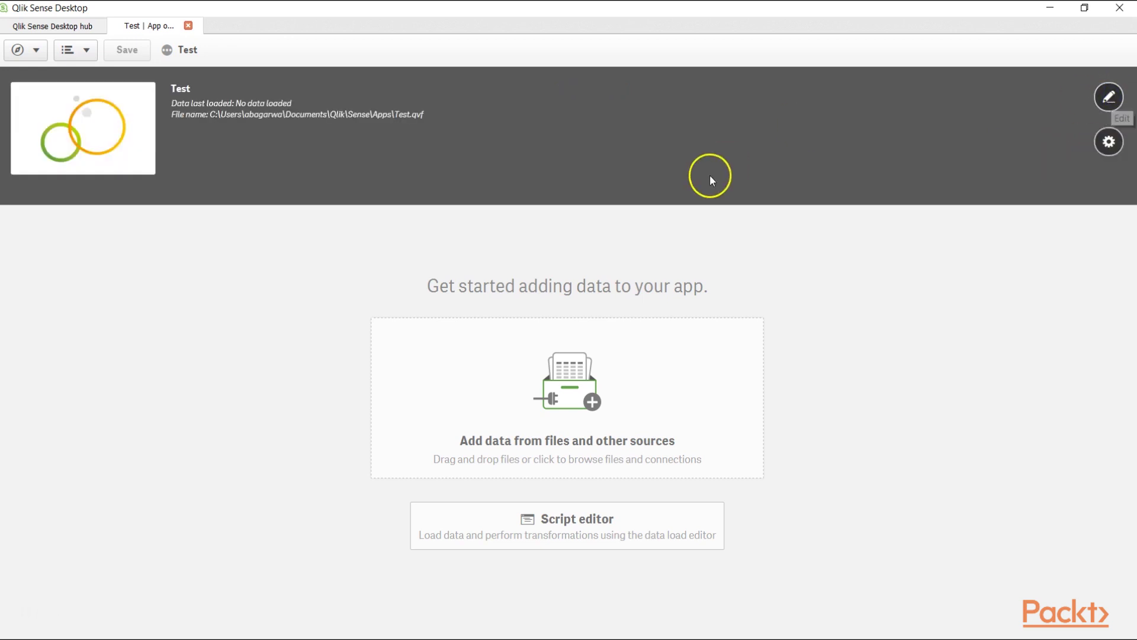